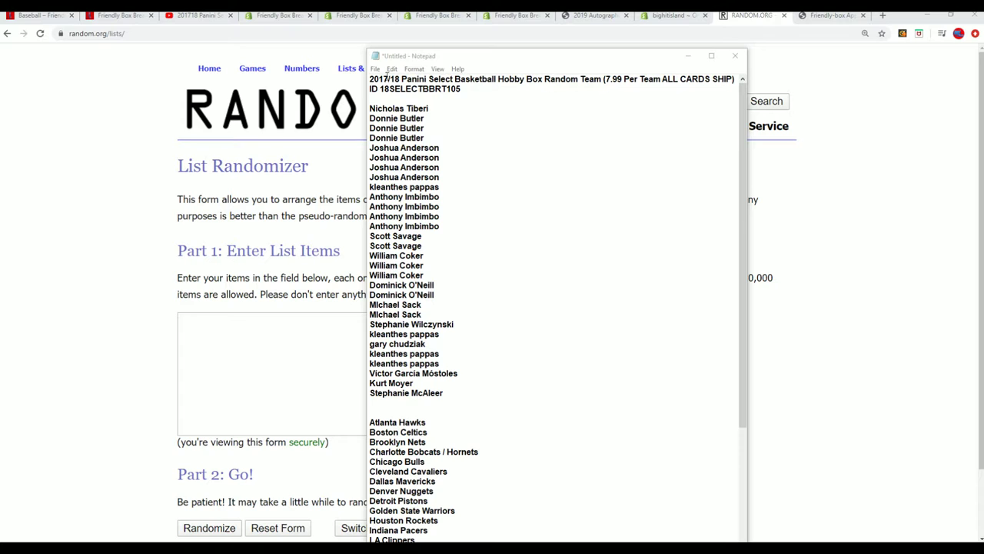
Copy the full list of owner names from Notepad, then focus the randomizer's list field
mouse_move(445, 393)
left_mouse_down()
mouse_move(429, 393)
mouse_move(369, 109)
left_mouse_up()
right_click(400, 127)
left_click(431, 160)
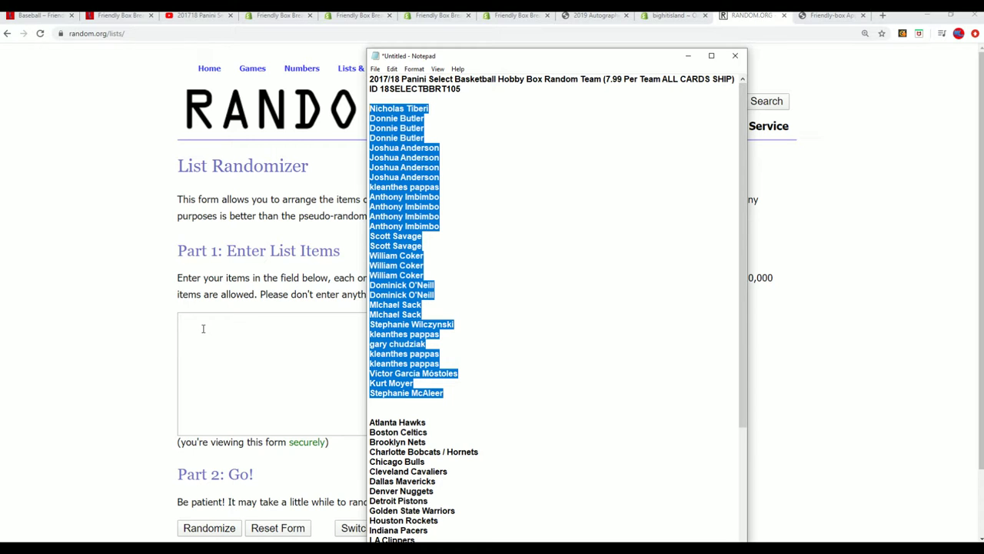
left_click(185, 349)
Paste the 30 owner names into the List Randomizer and shuffle them seven times
right_click(195, 323)
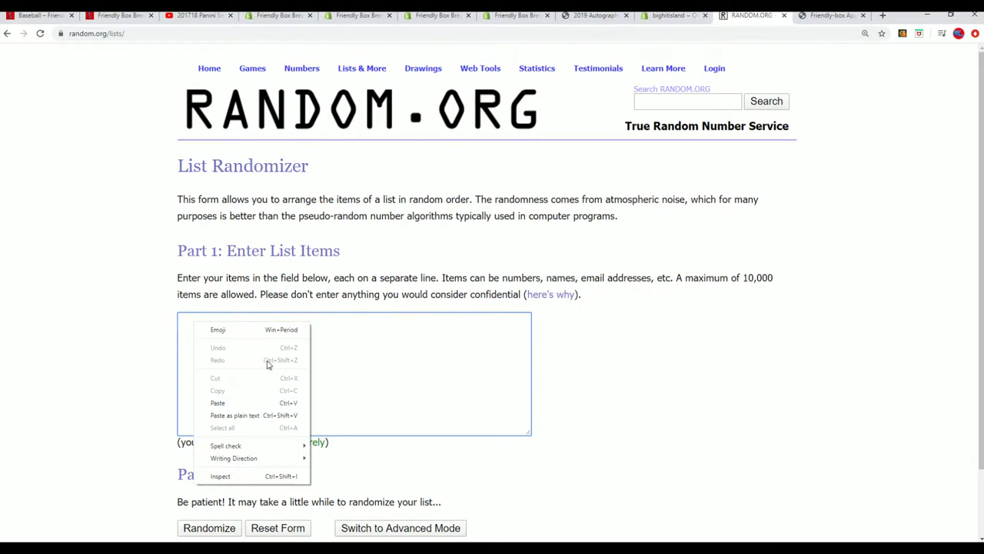
left_click(231, 400)
scroll(539, 454, "down", 1)
left_click(208, 449)
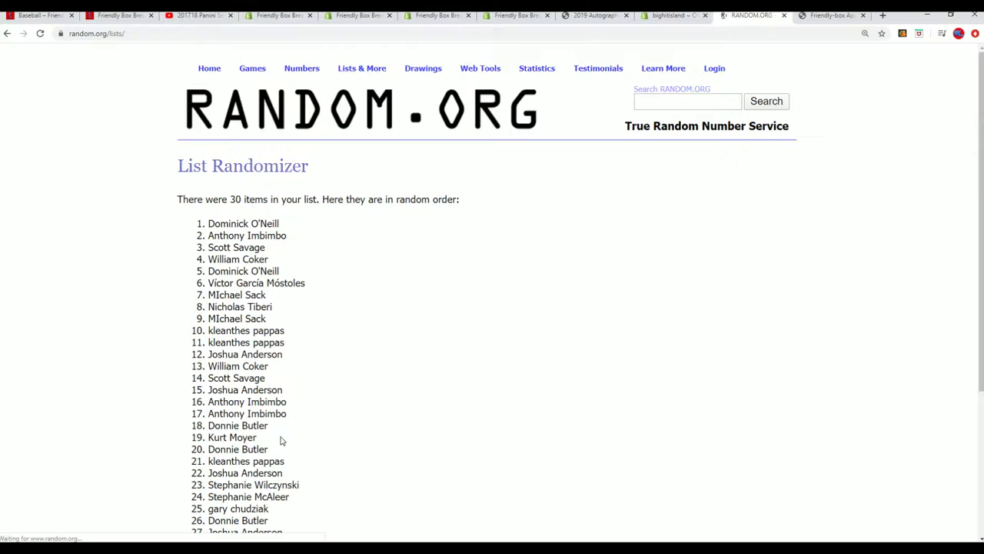
scroll(195, 465, "down", 3)
left_click(192, 451)
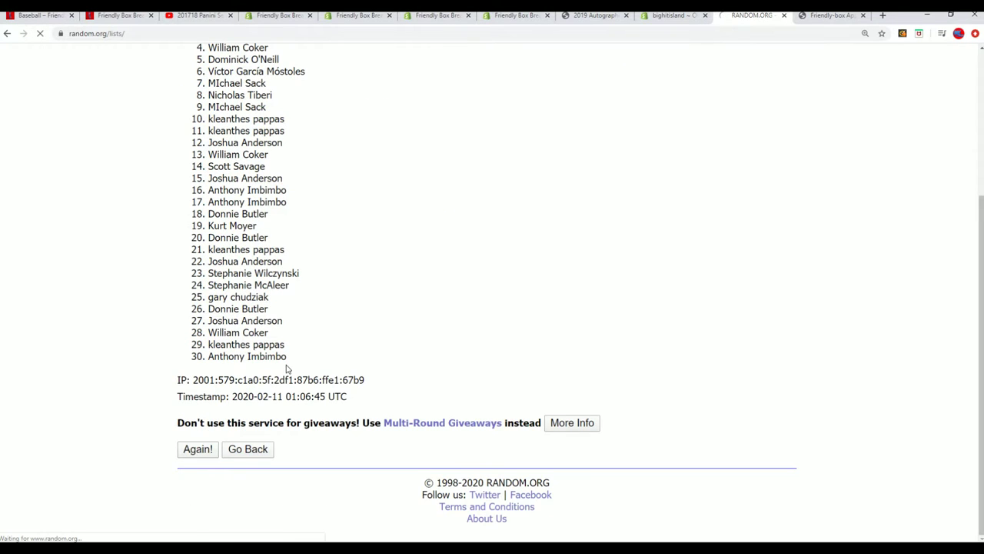
left_click(194, 454)
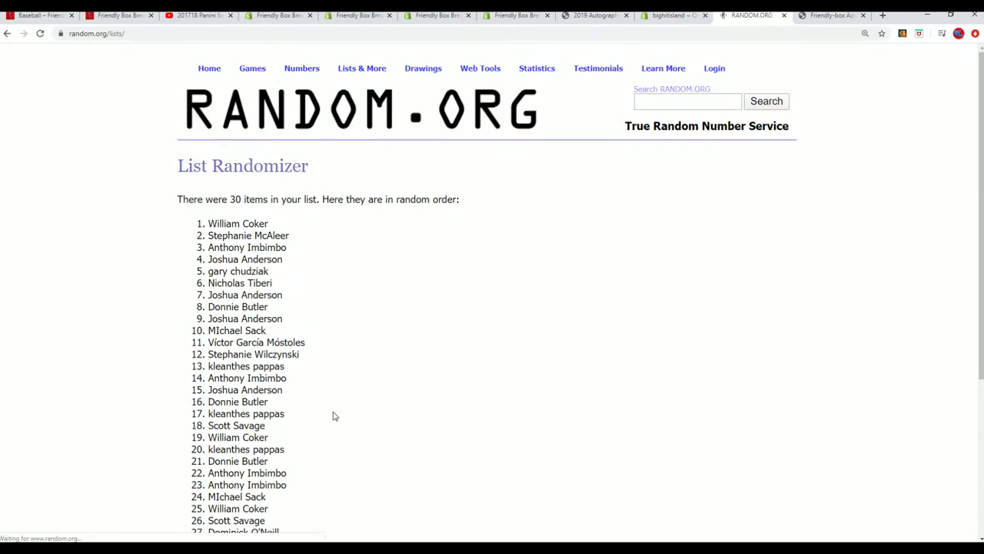
left_click(193, 453)
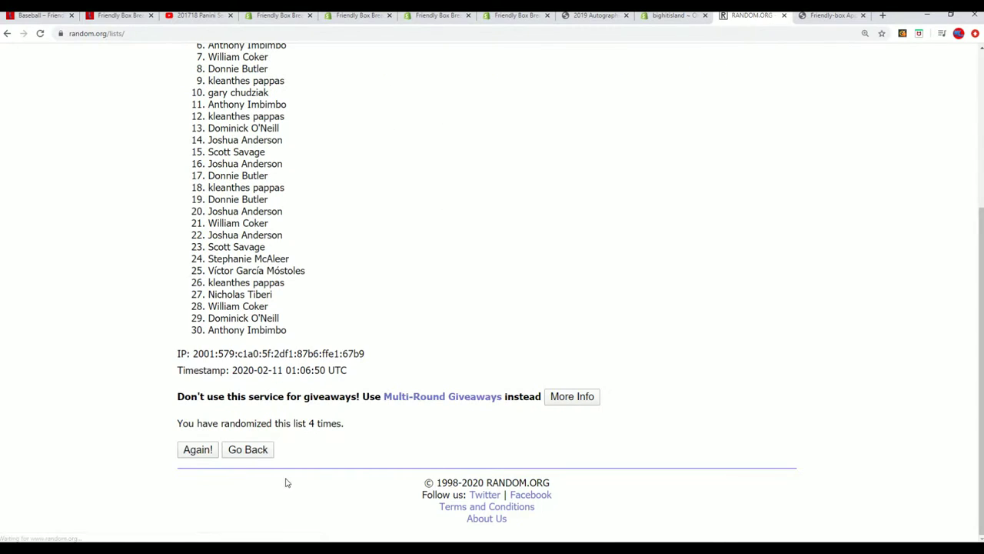
left_click(194, 453)
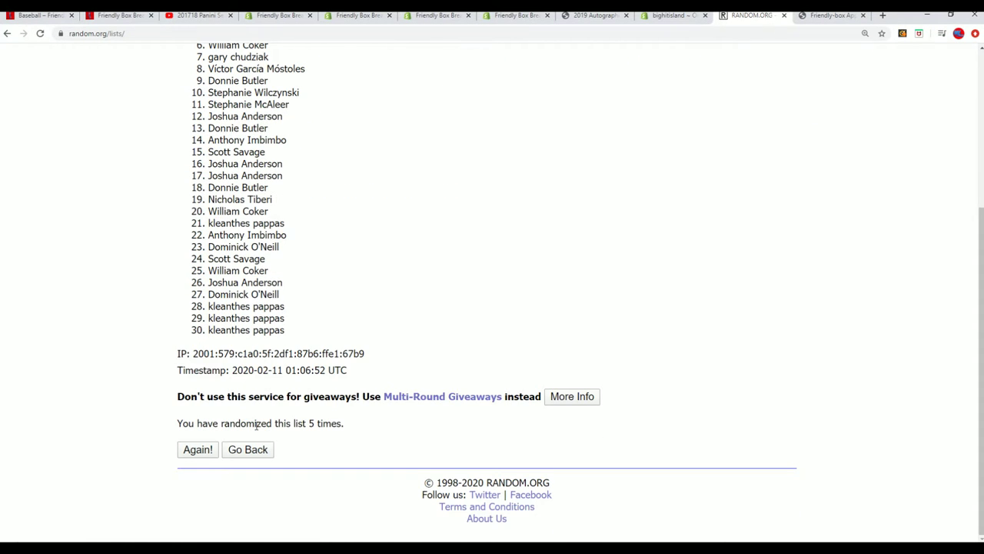
left_click(198, 451)
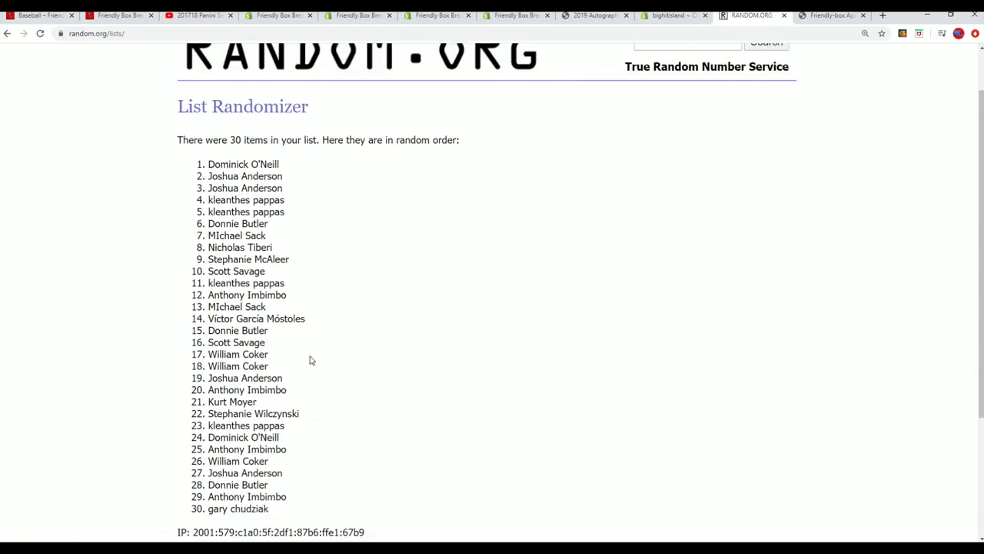
left_click(192, 450)
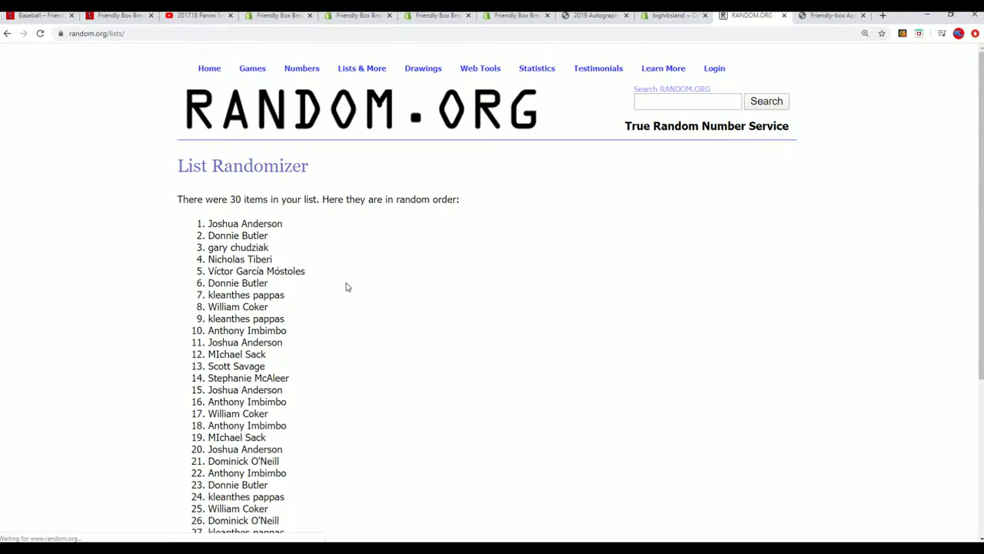
Select and copy the final shuffled owner list
mouse_move(206, 167)
left_mouse_down()
mouse_move(285, 274)
mouse_move(291, 419)
left_mouse_up()
right_click(250, 392)
left_click(266, 396)
scroll(341, 467, "down", 1)
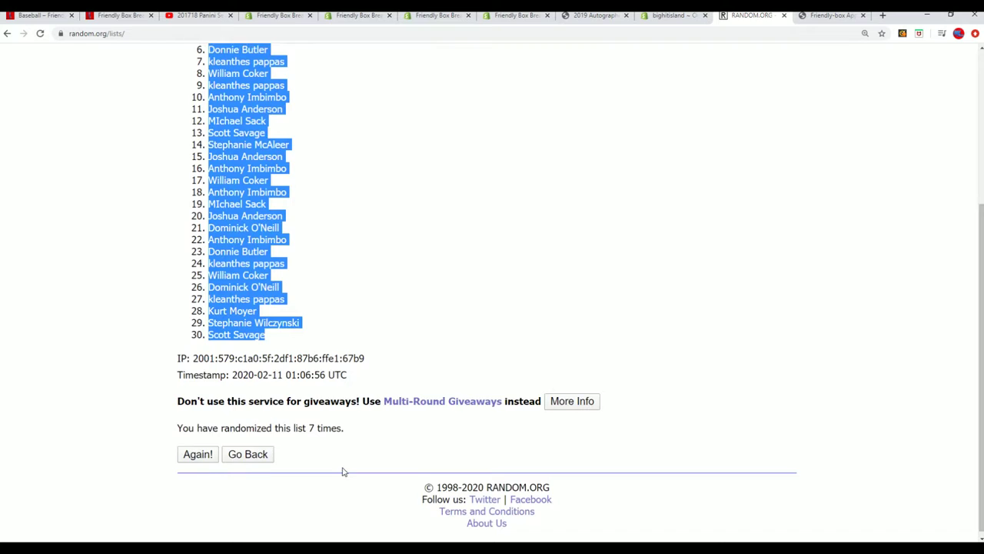
scroll(388, 405, "up", 2)
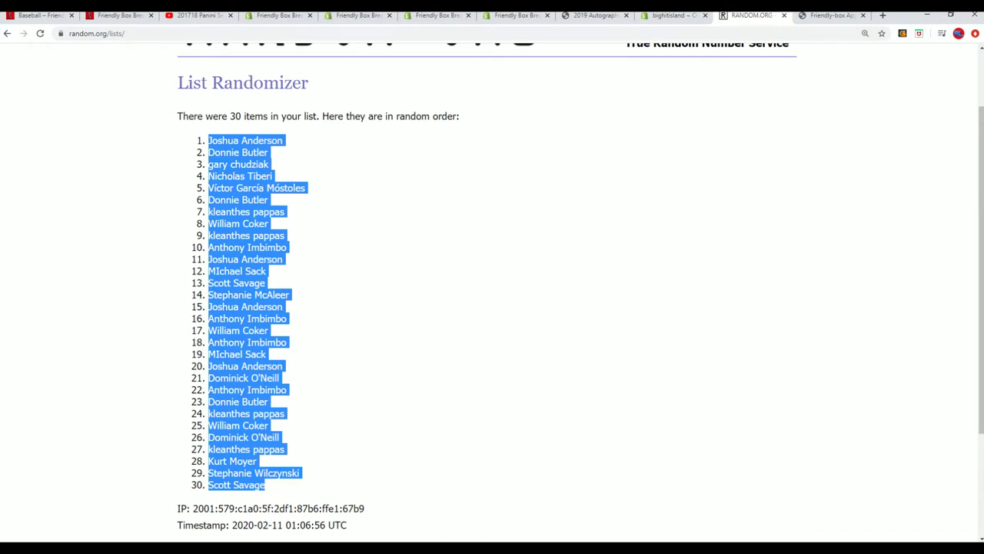
Paste the shuffled owner names into cell A2 as plain Text via Paste Special
key("alt+Tab")
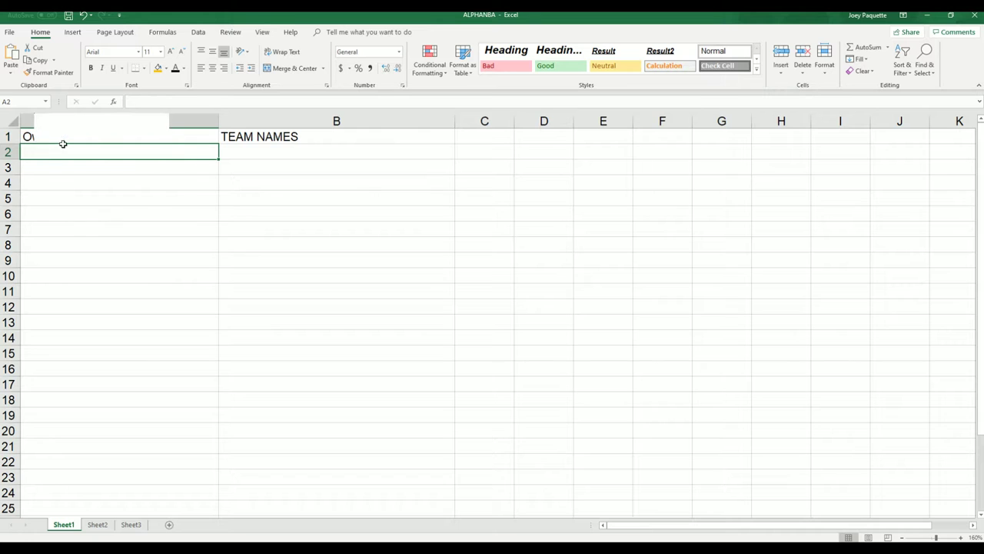
right_click(63, 143)
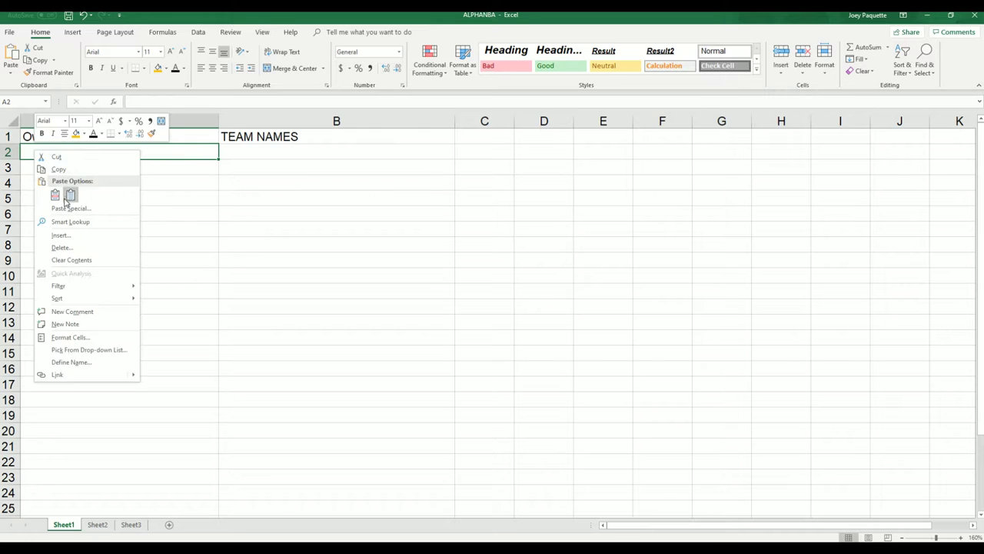
left_click(59, 208)
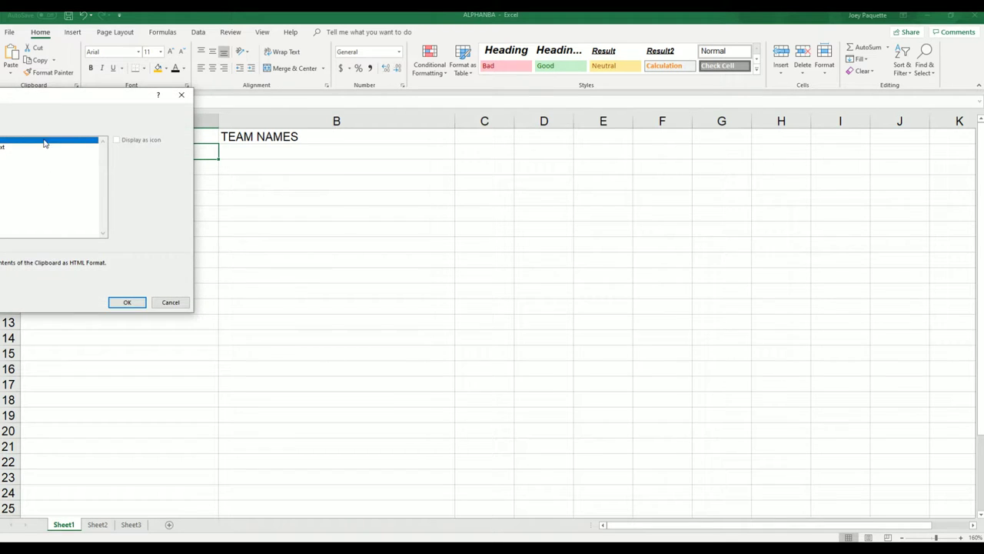
left_click_drag(61, 98, 209, 99)
left_click(126, 160)
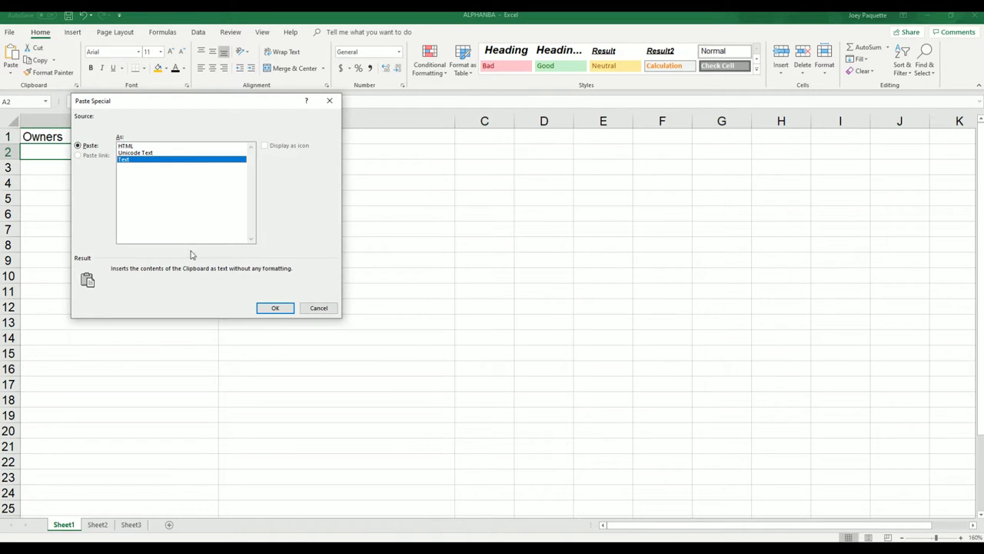
left_click(275, 308)
Narrow column A to fit the owner names
left_click(197, 120)
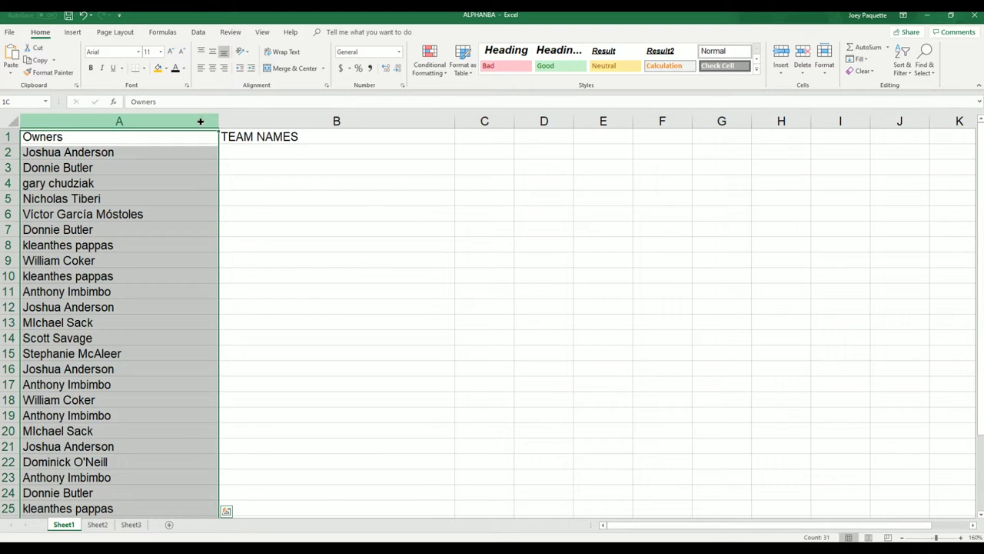
left_click_drag(219, 121, 147, 160)
left_click(213, 154)
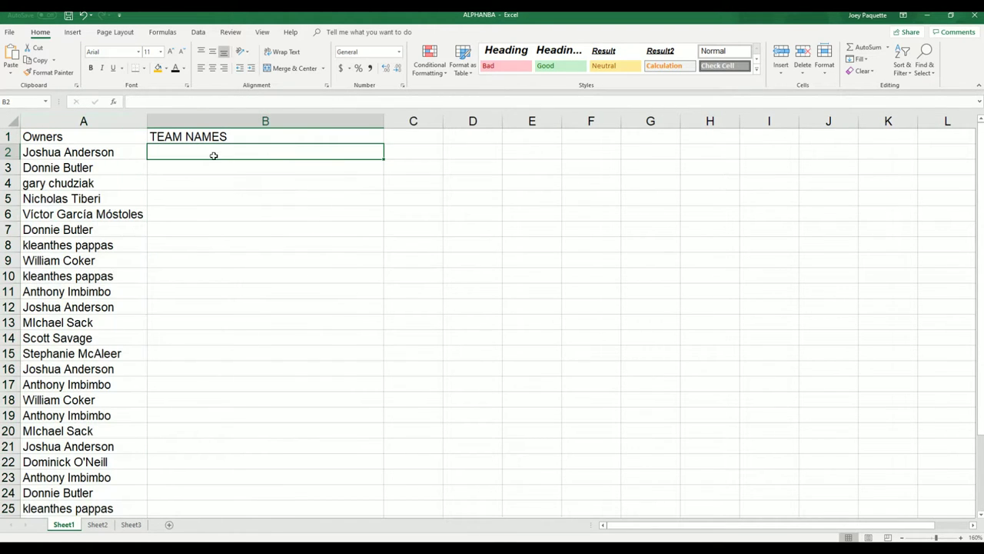
Minimize Excel, open a fresh List Randomizer form, and bring the Notepad lists forward
left_click(928, 15)
left_click(370, 90)
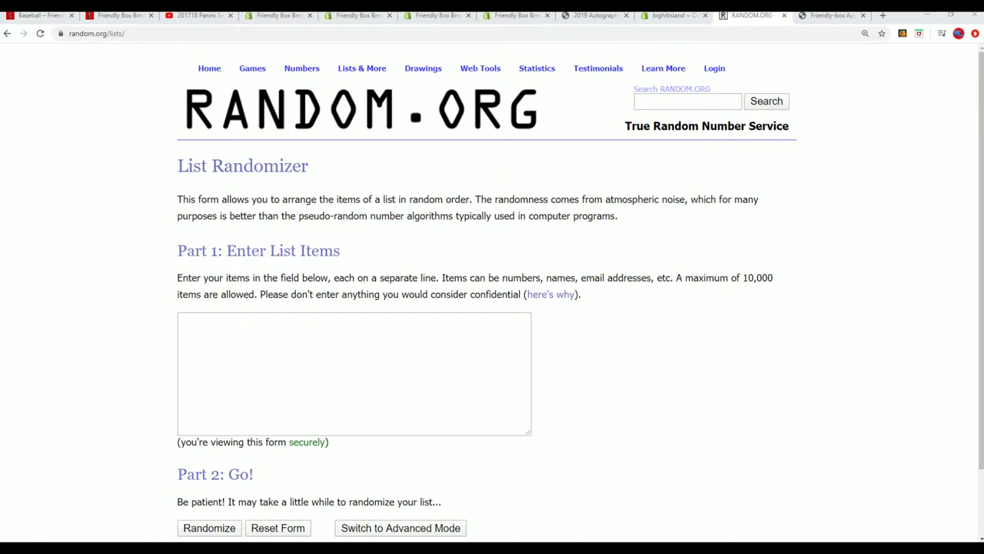
key("alt+Tab")
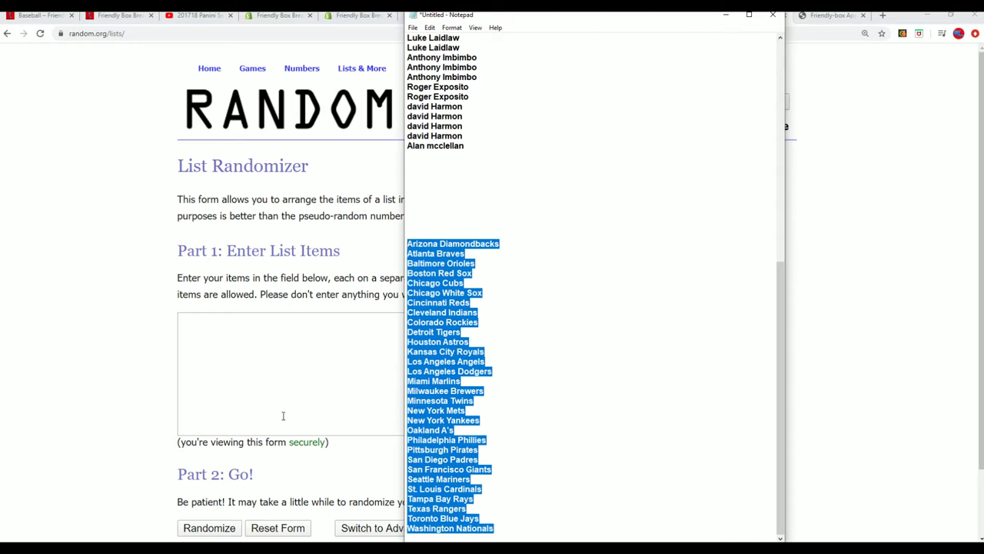
left_click(725, 16)
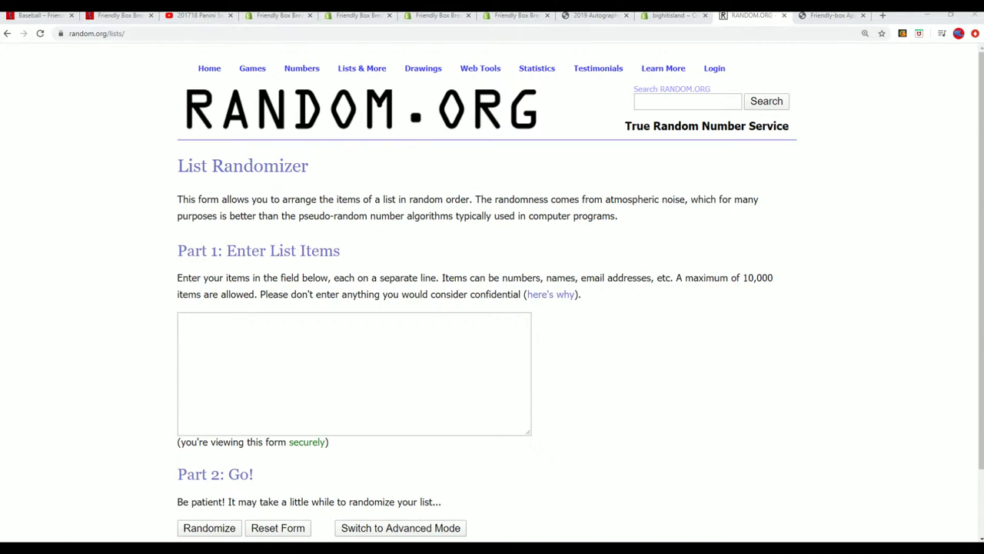
key("alt+Tab")
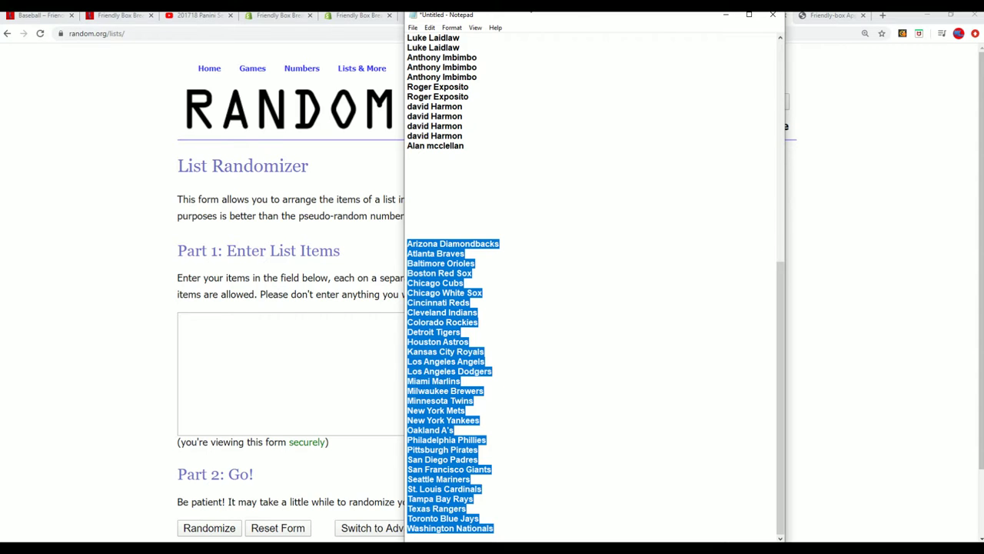
left_click(725, 16)
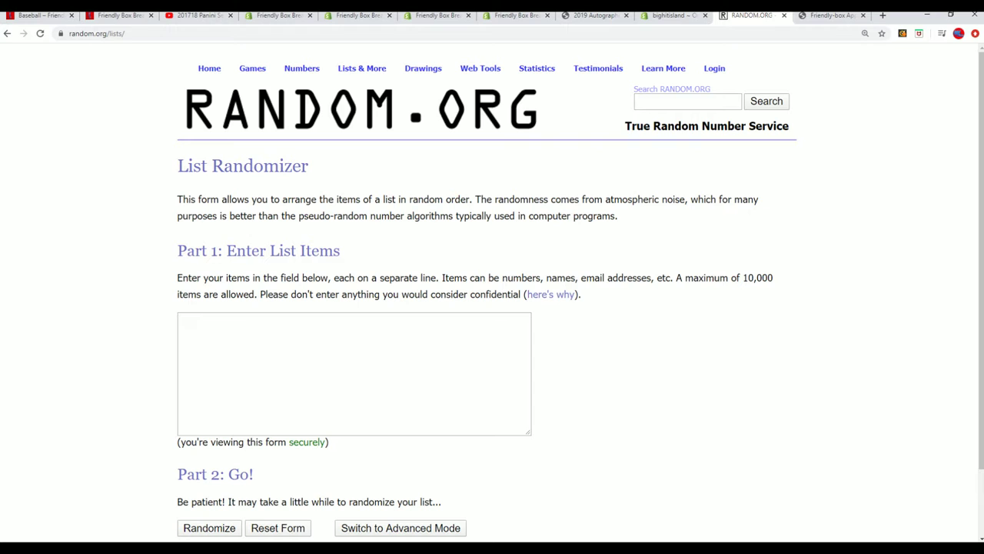
key("alt+Tab")
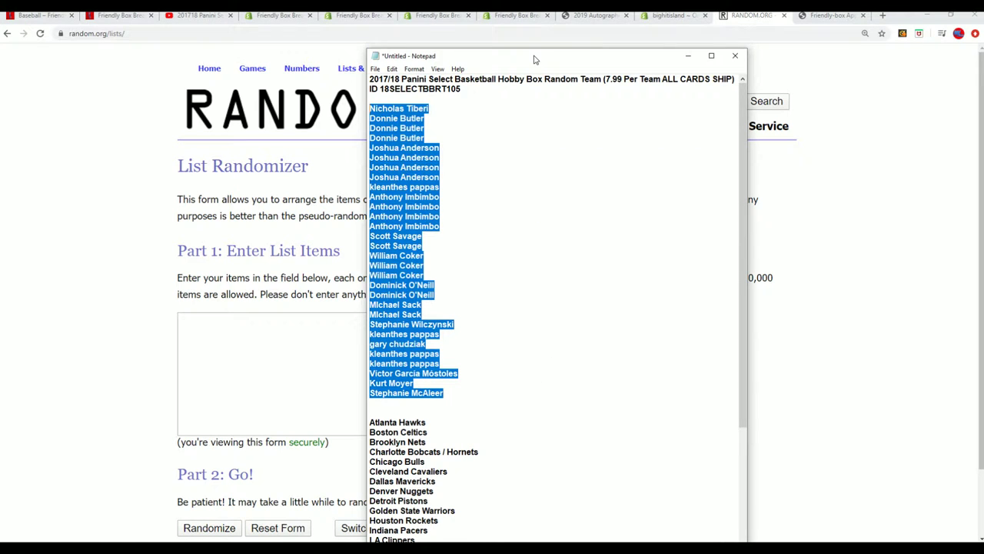
Select the NBA team names, Atlanta Hawks through Washington Wizards, in Notepad
left_click_drag(533, 51, 547, 17)
scroll(490, 493, "down", 5)
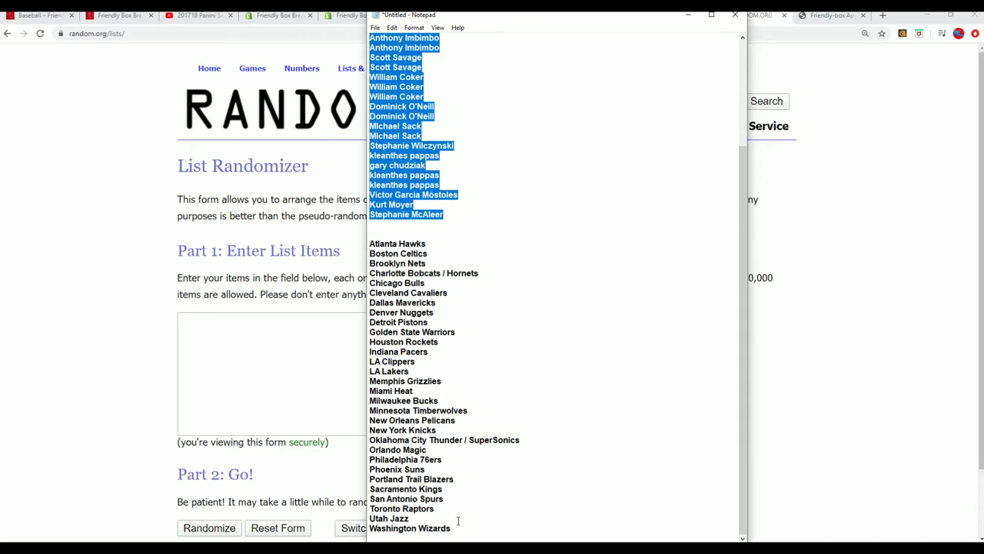
mouse_move(454, 529)
left_mouse_down()
mouse_move(371, 294)
mouse_move(394, 244)
mouse_move(368, 243)
left_mouse_up()
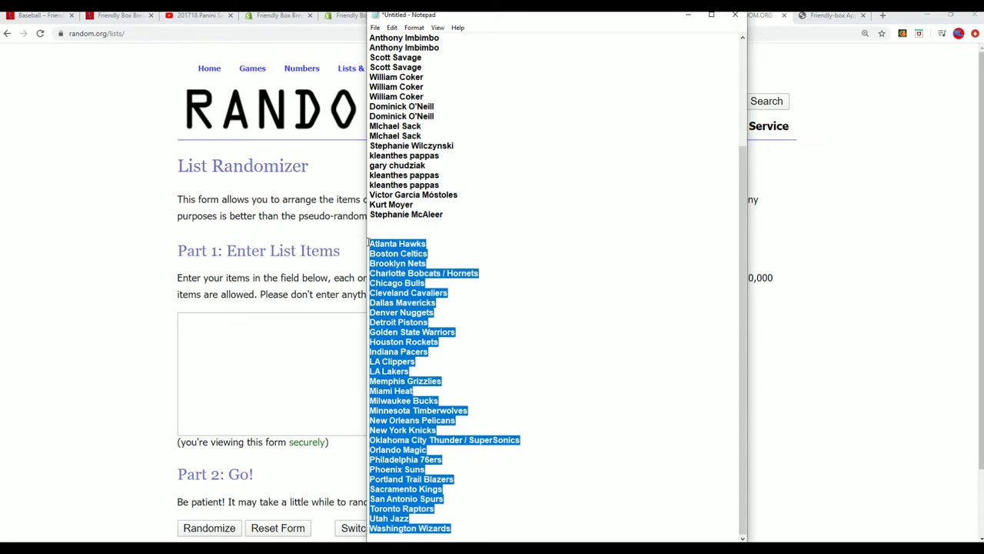
right_click(399, 265)
Copy the team names and paste them into the randomizer's empty list field
left_click(432, 306)
left_click(207, 319)
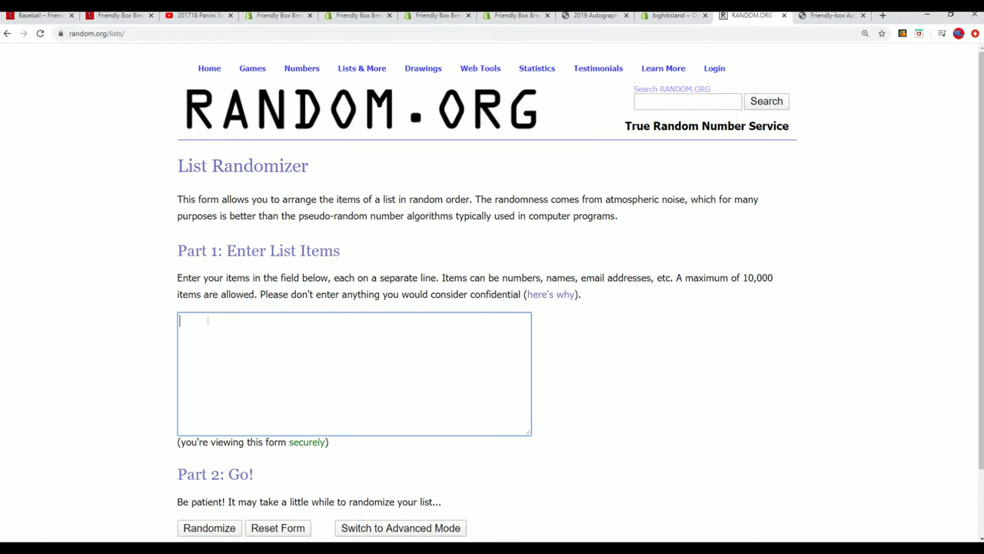
right_click(207, 319)
left_click(226, 400)
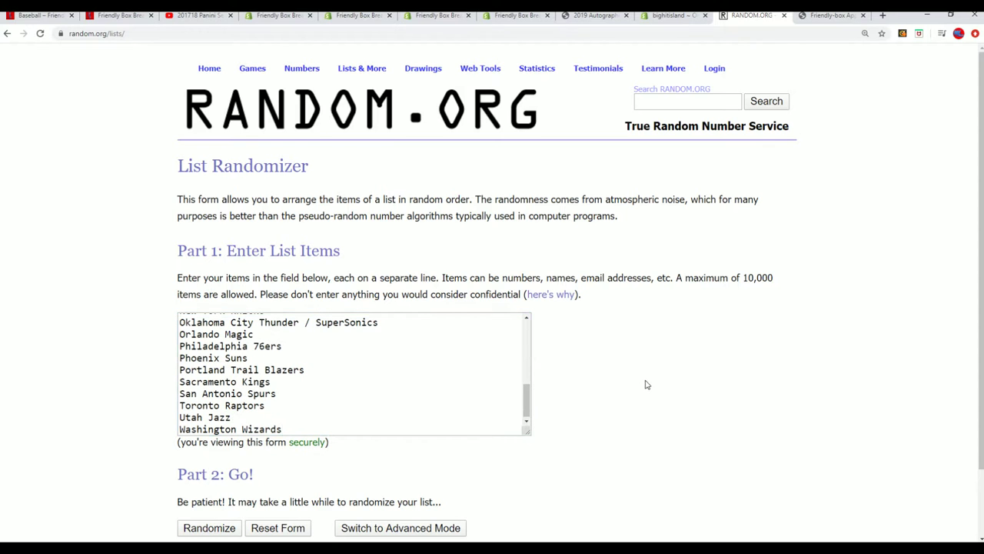
Shuffle the 30 team names seven times
scroll(607, 408, "down", 1)
left_click(208, 449)
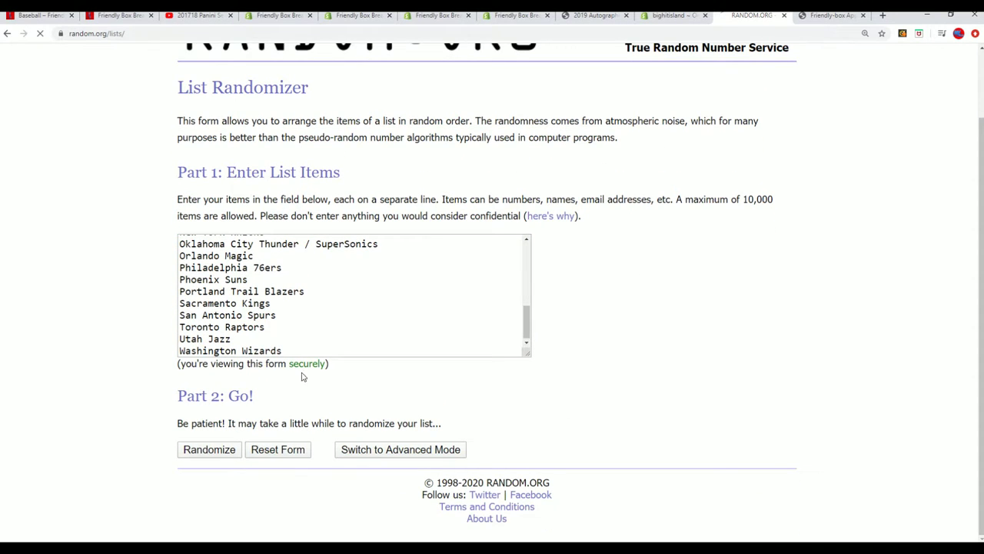
scroll(316, 378, "down", 3)
left_click(192, 449)
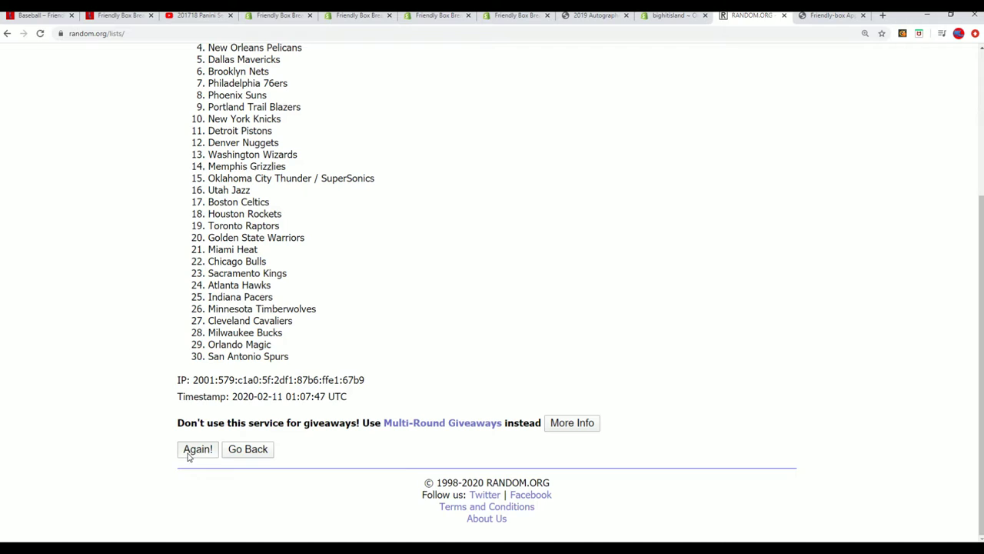
scroll(265, 377, "down", 3)
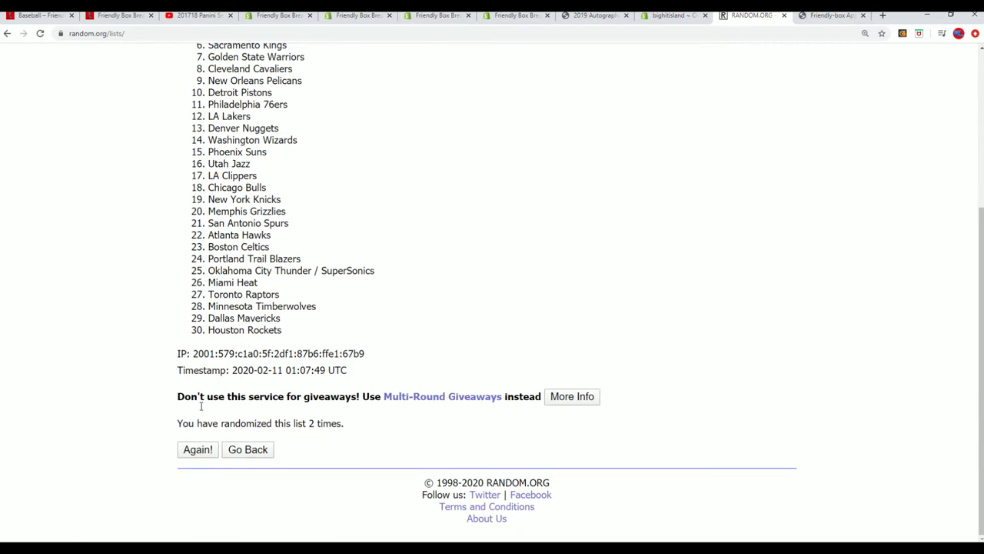
left_click(197, 452)
scroll(462, 397, "down", 2)
left_click(198, 451)
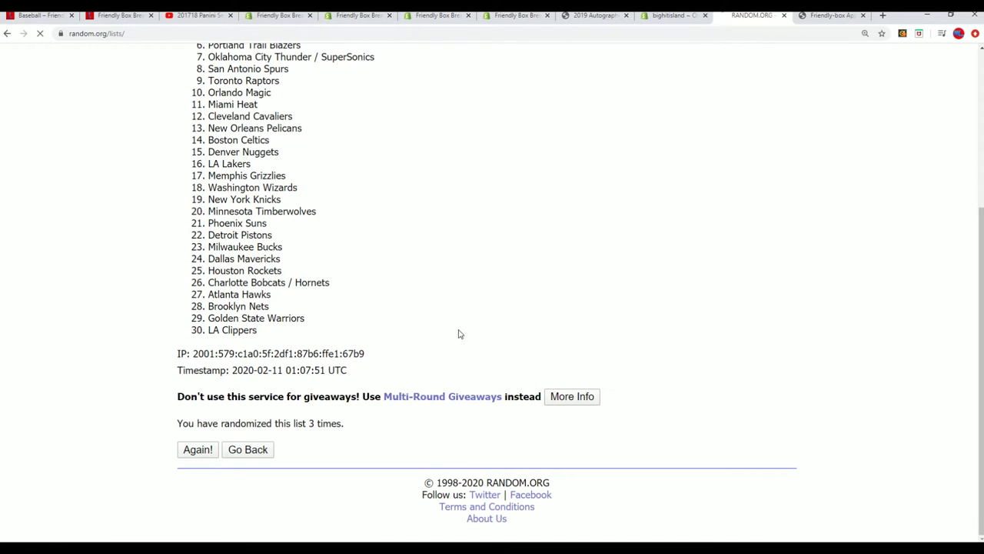
scroll(398, 402, "down", 3)
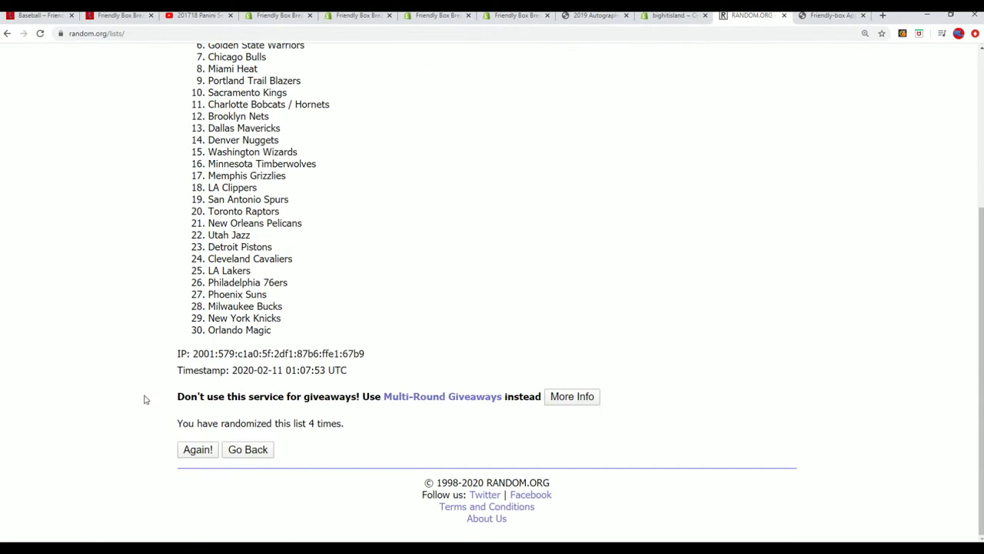
left_click(205, 453)
scroll(333, 386, "down", 3)
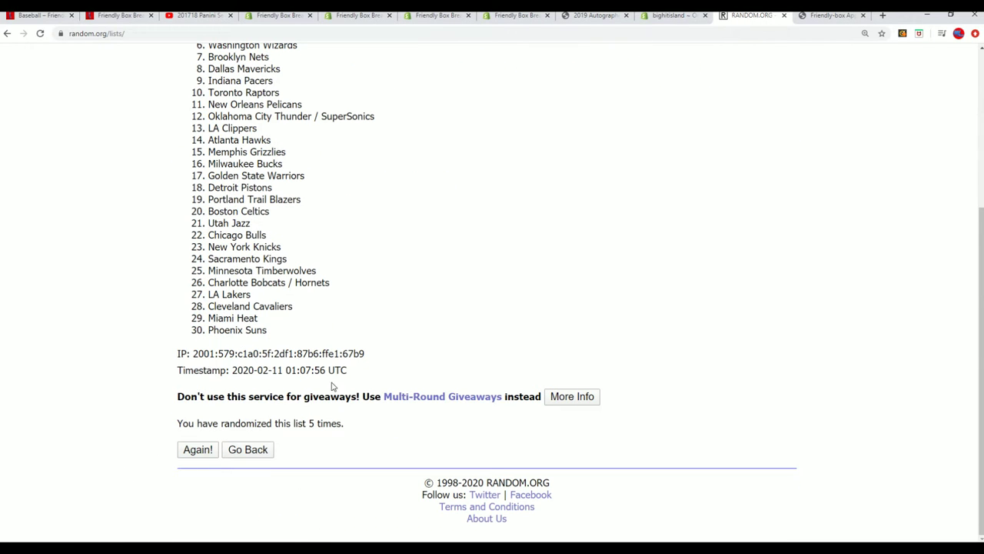
left_click(196, 452)
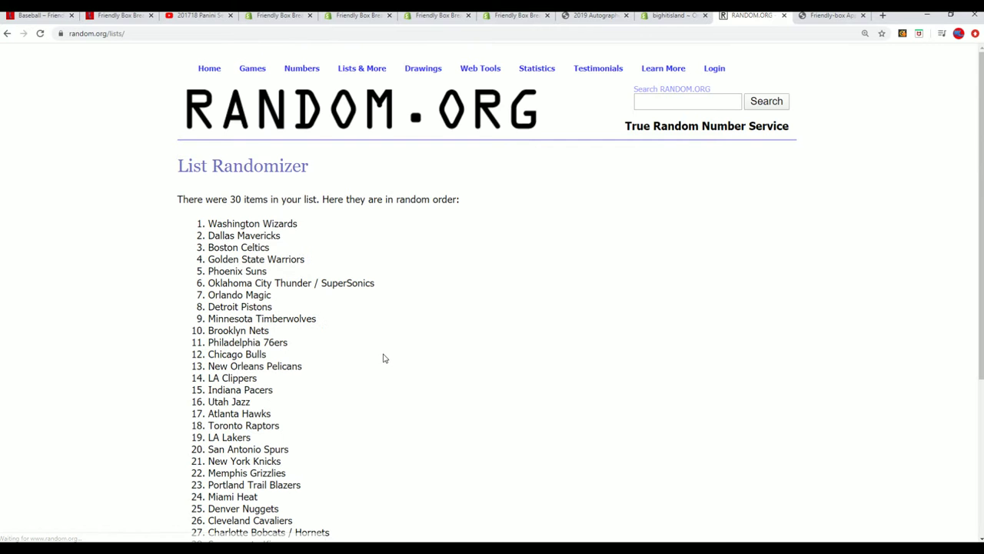
scroll(385, 357, "down", 3)
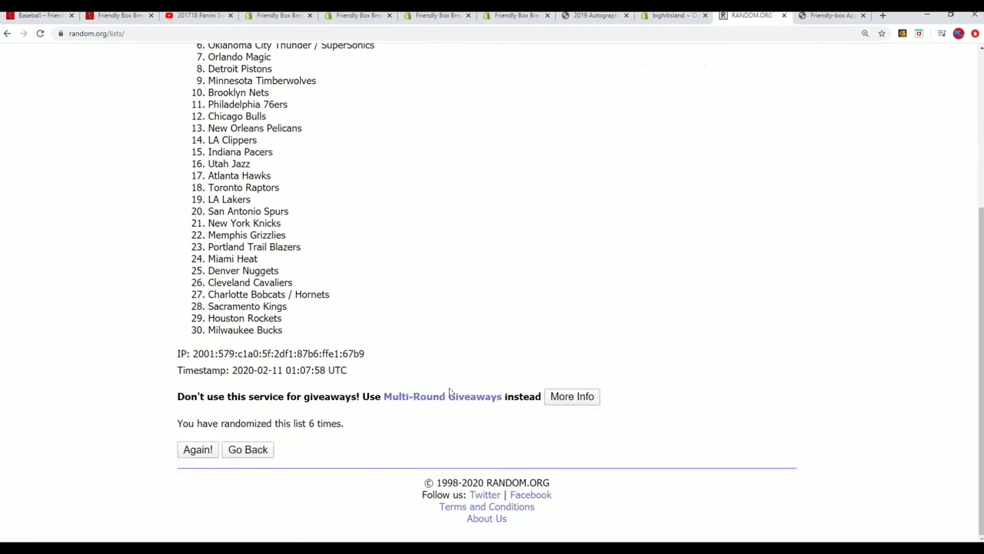
left_click(197, 451)
scroll(591, 345, "down", 2)
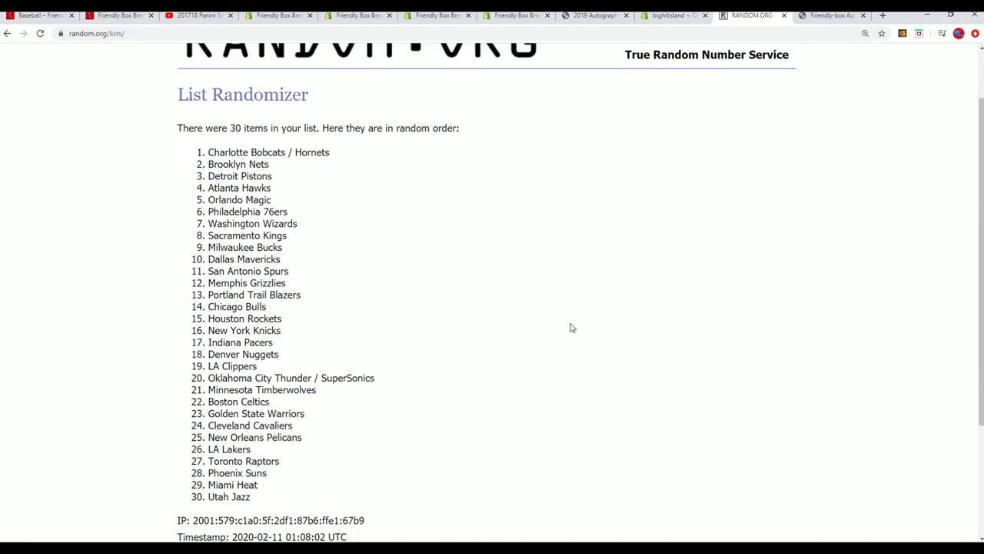
Select and copy the final shuffled team list
mouse_move(211, 112)
left_mouse_down()
mouse_move(280, 394)
mouse_move(285, 463)
left_mouse_up()
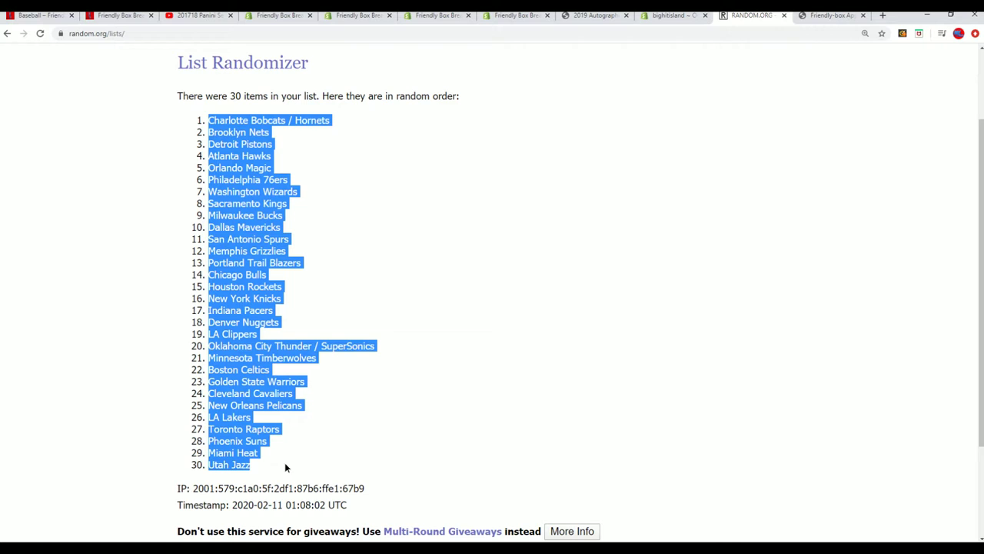
right_click(258, 333)
left_click(277, 340)
scroll(323, 482, "down", 2)
scroll(475, 425, "up", 2)
Paste the shuffled team names into cell B2 as plain Text via Paste Special
key("alt+Tab")
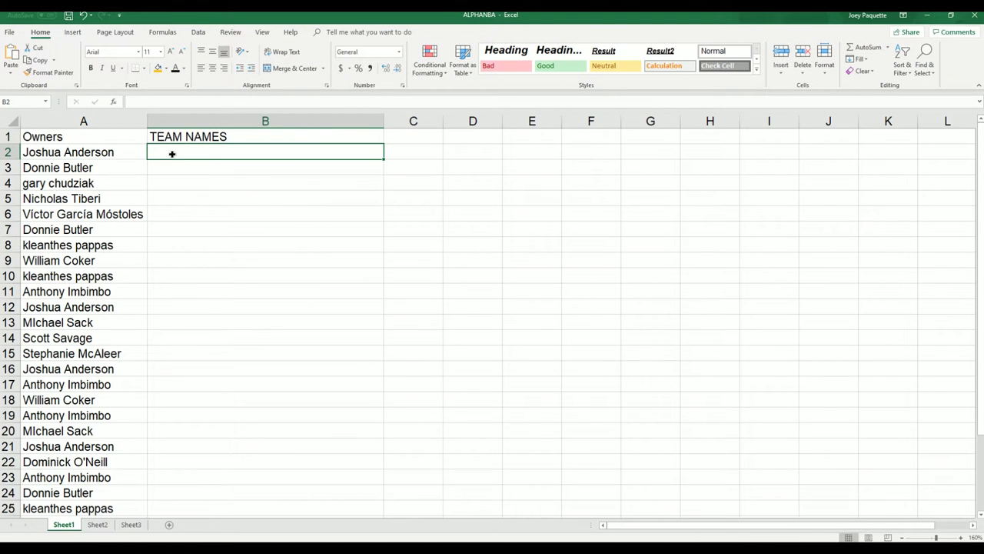
right_click(173, 152)
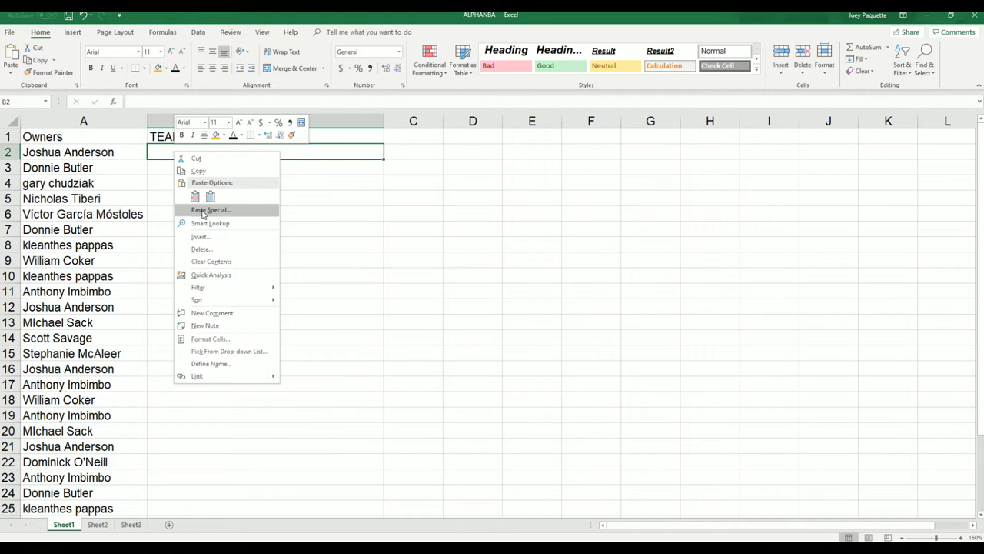
left_click(204, 210)
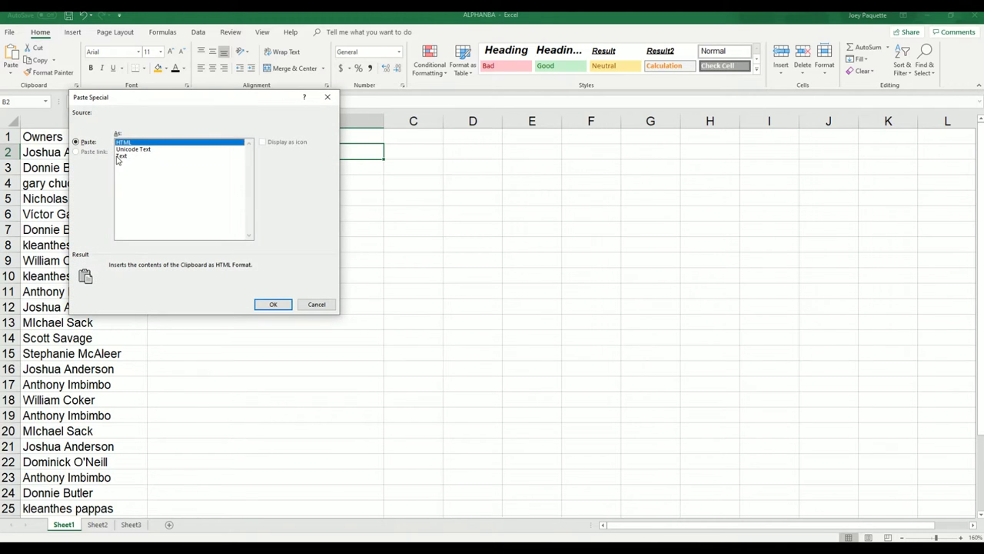
key("Down")
key("Down")
left_click(278, 306)
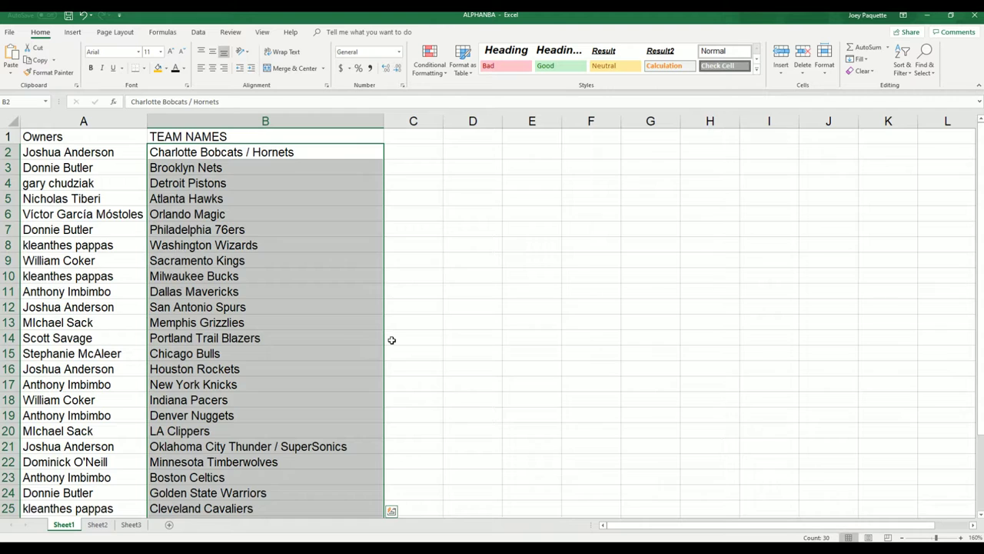
scroll(392, 340, "down", 3)
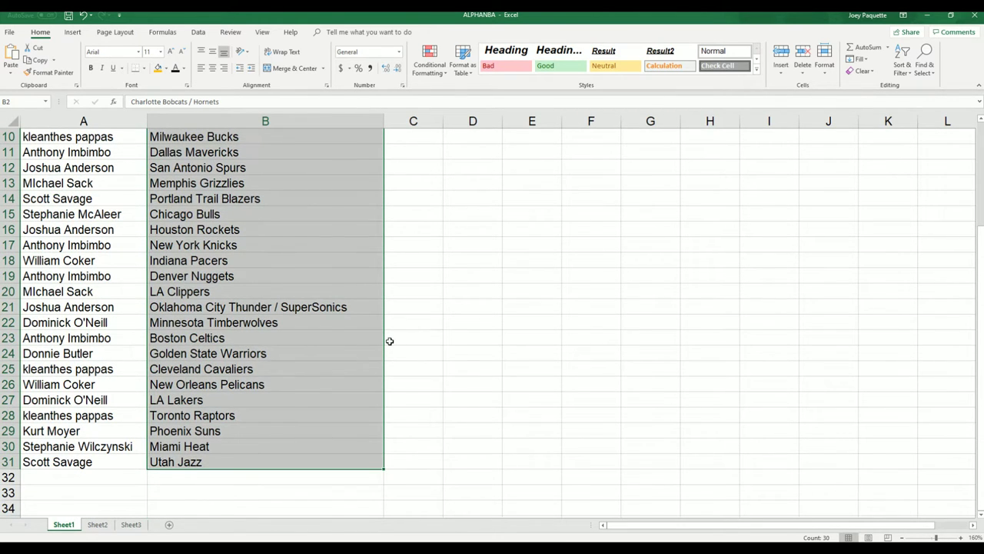
scroll(390, 340, "up", 1)
scroll(388, 341, "up", 1)
scroll(388, 341, "up", 1)
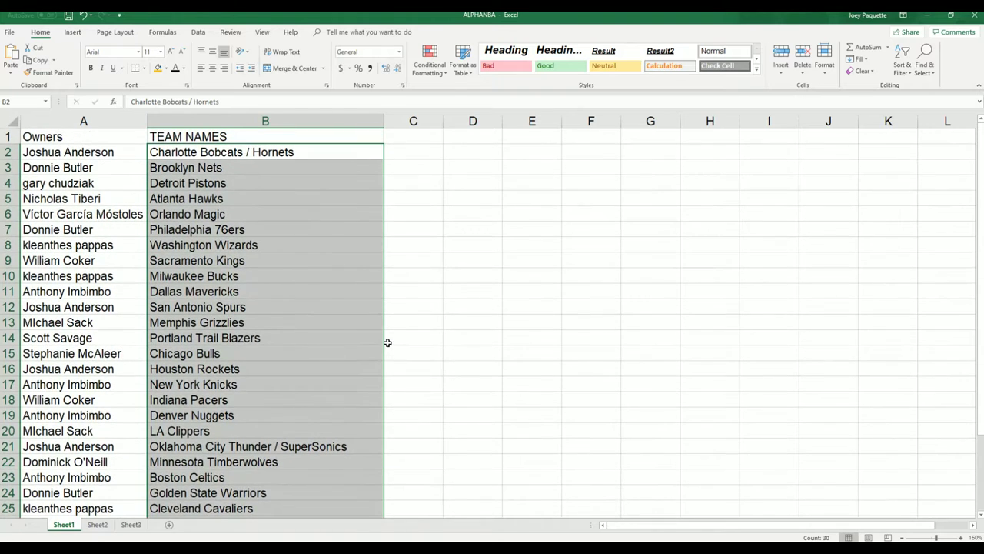
Sort the teams A to Z, expanding the selection so owners stay with their teams
left_click(905, 68)
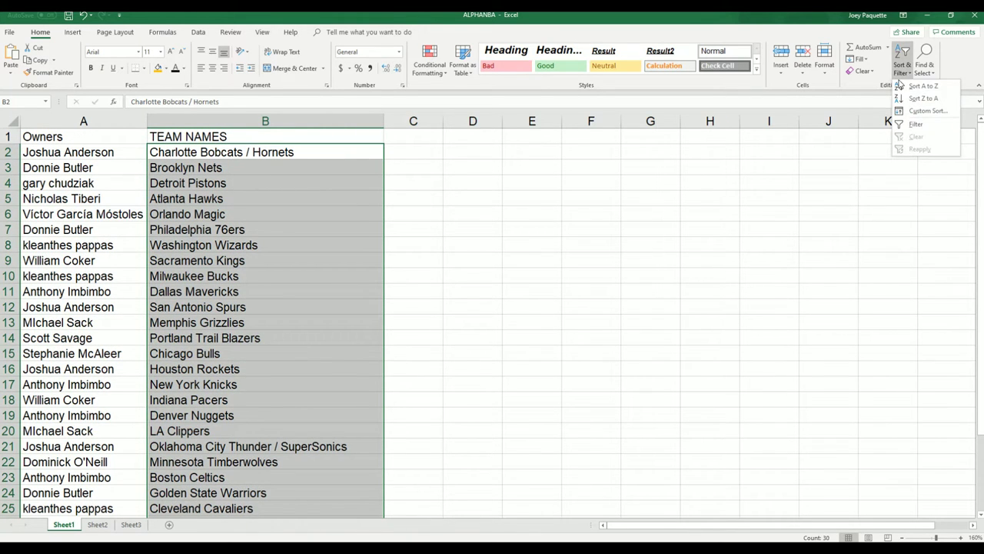
left_click(900, 90)
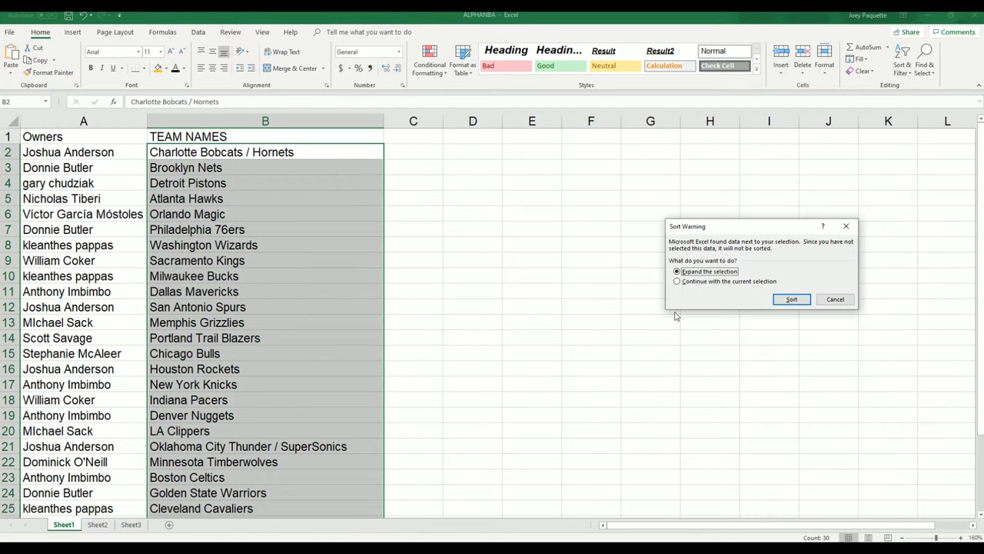
left_click(791, 299)
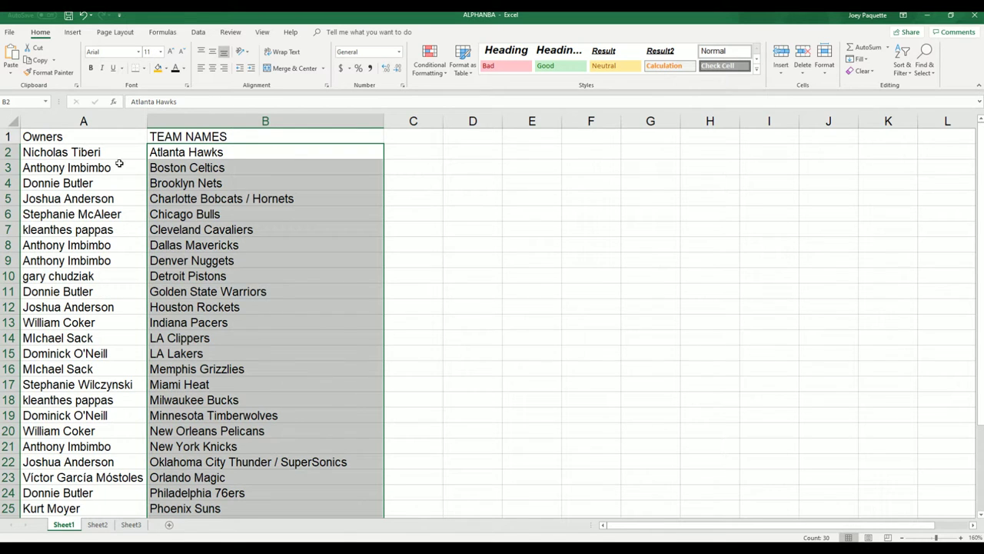
Zoom the sheet out, return to Normal view, and click cell B14 to deselect
left_click(901, 539)
left_click(900, 538)
left_click(900, 538)
left_click(888, 537)
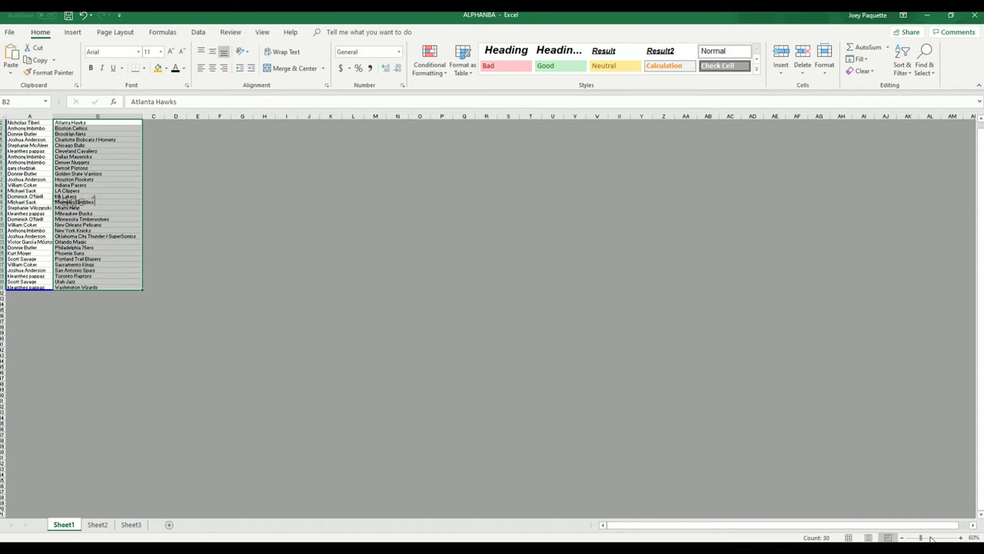
left_click(84, 15)
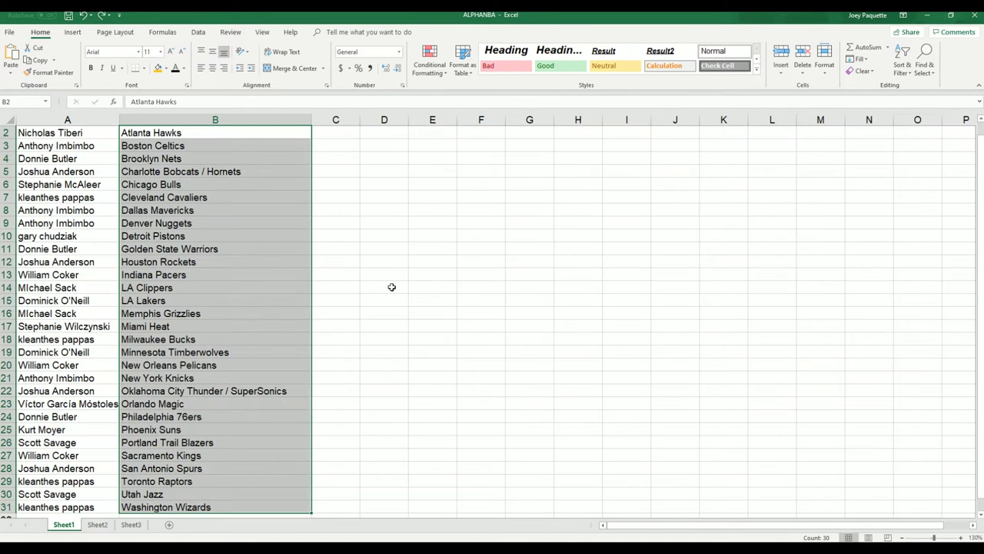
left_click(180, 285)
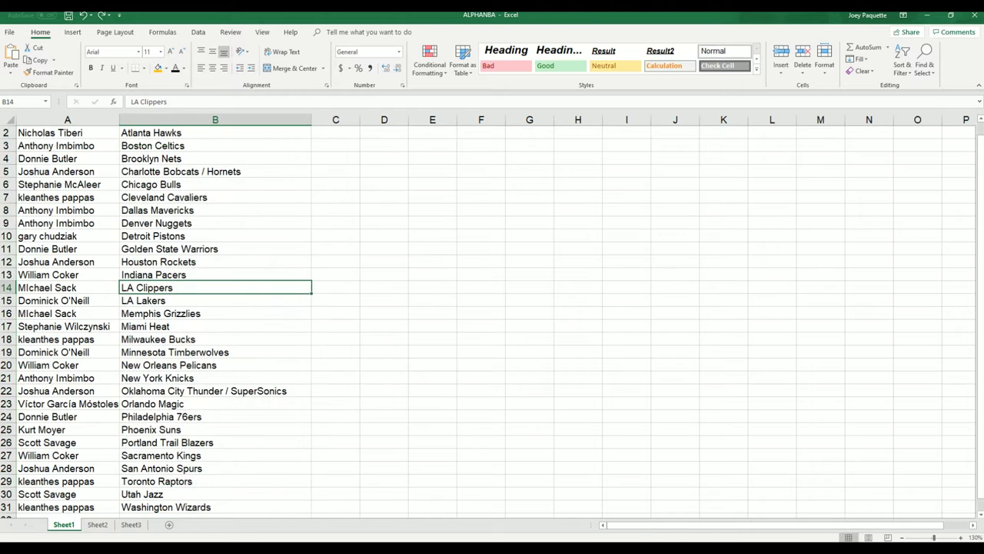